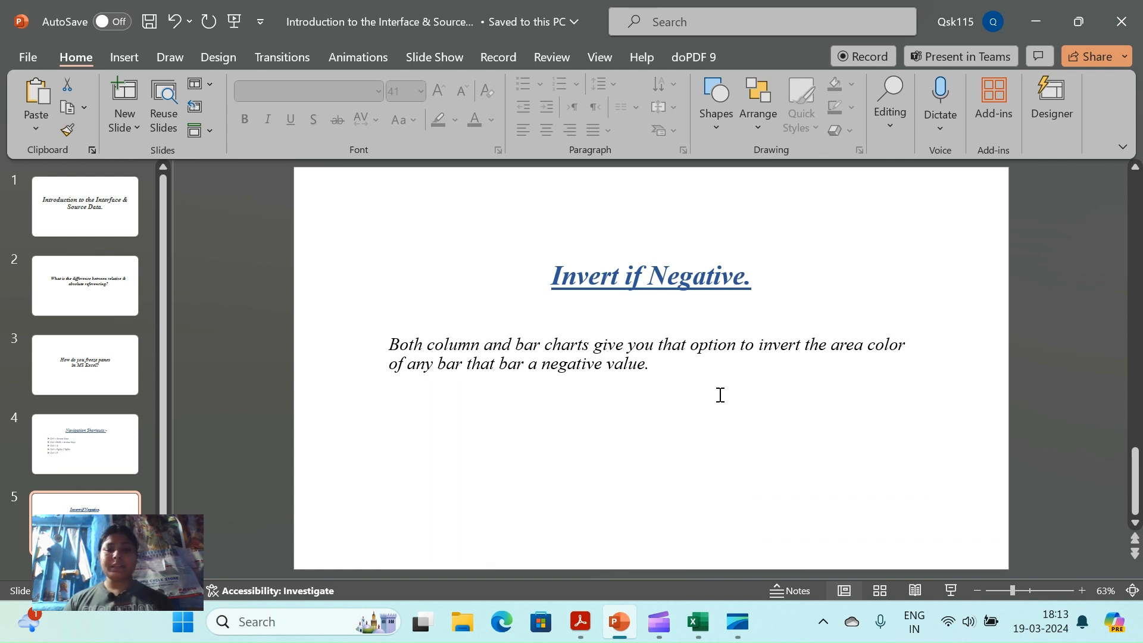
Switch to the blank Excel workbook Book1 and enter the headers Name in A1 and PNL in B1.
{"action": "key", "text": "alt+Tab"}
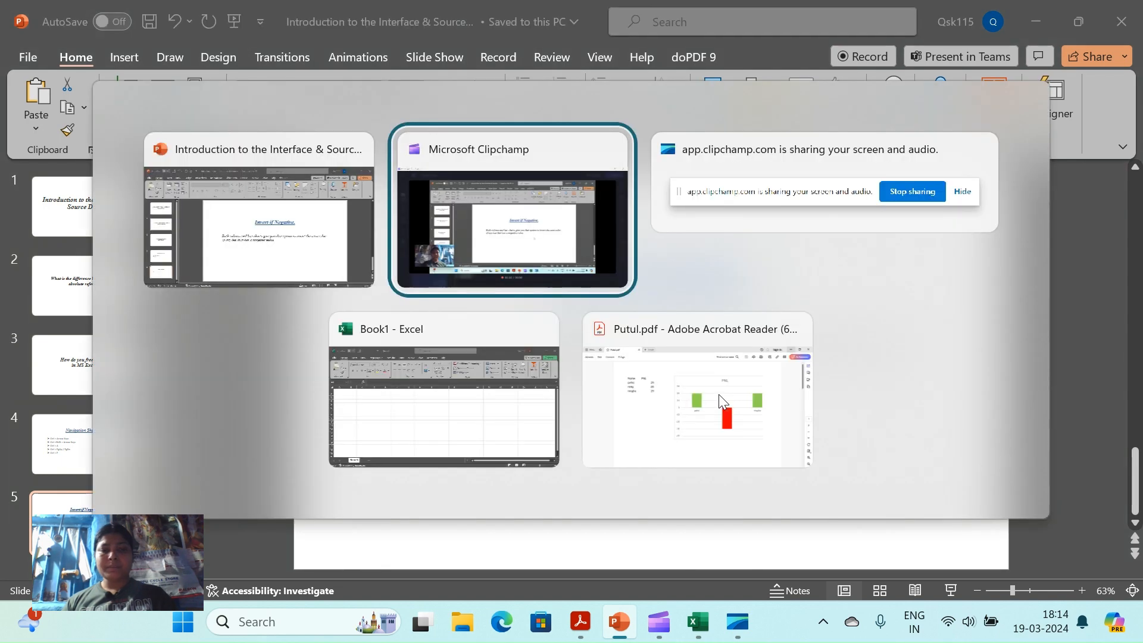
{"action": "key", "text": "alt+Tab"}
{"action": "key", "text": "alt+Tab"}
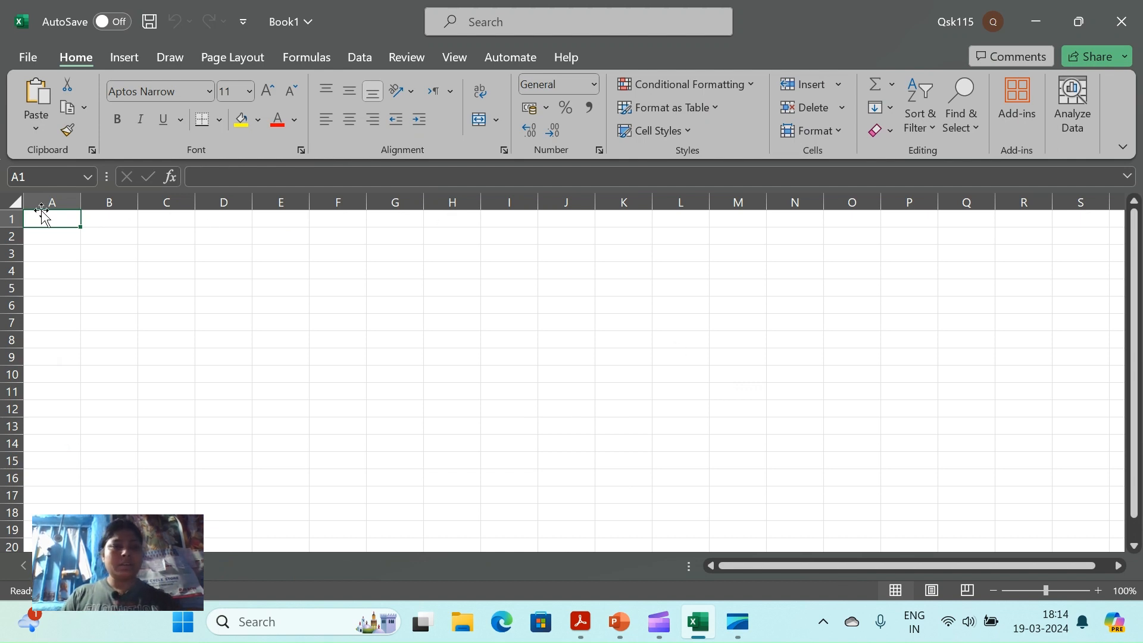
{"action": "type", "text": "Name"}
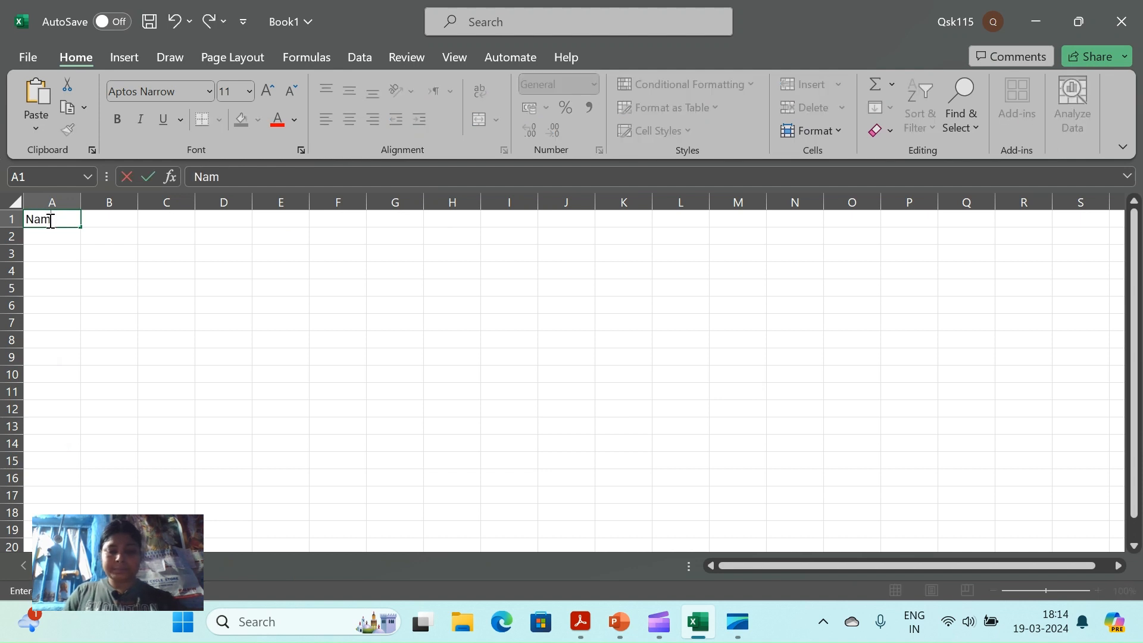
{"action": "left_click", "coordinate": [117, 221]}
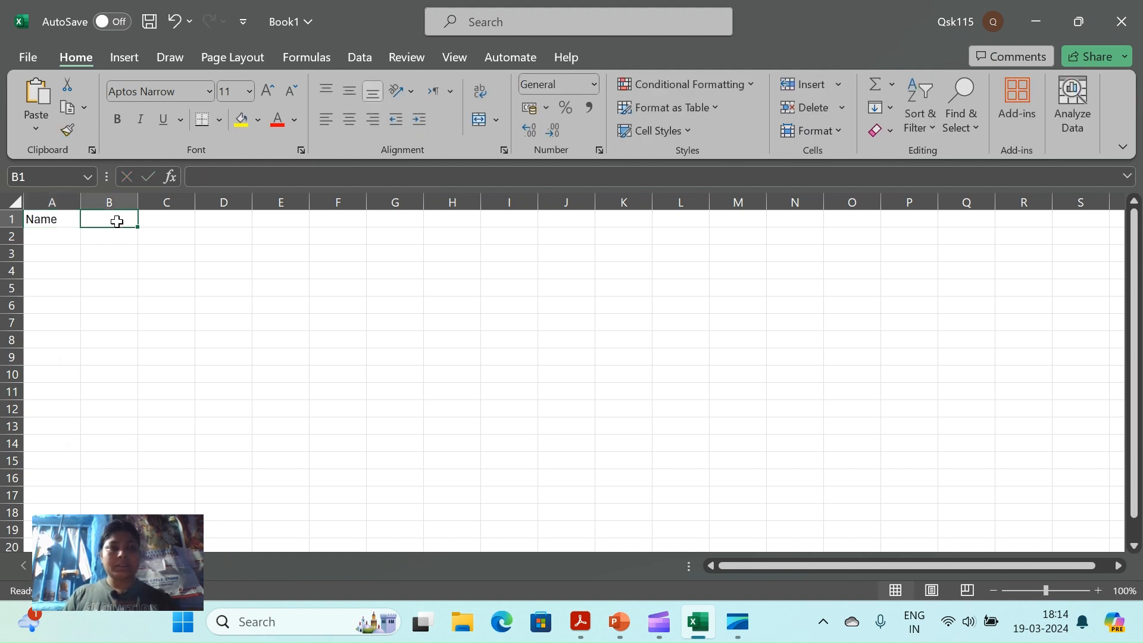
{"action": "type", "text": "P"}
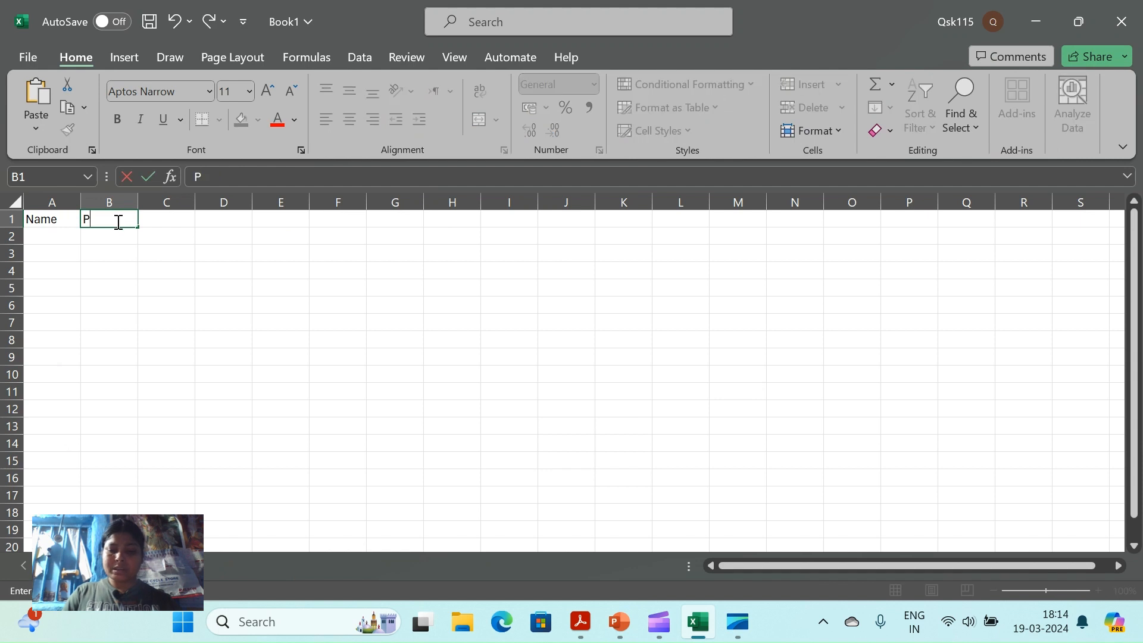
{"action": "type", "text": "NL"}
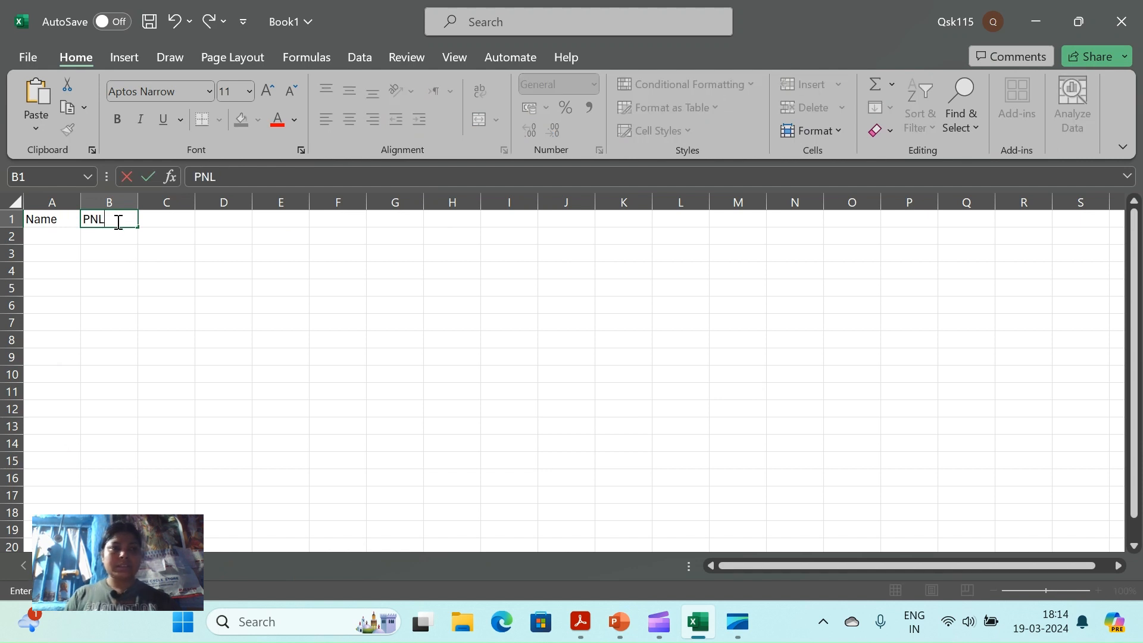
Enter HR, IT and Sales under the Name header in cells A2 to A4.
{"action": "left_click", "coordinate": [45, 236]}
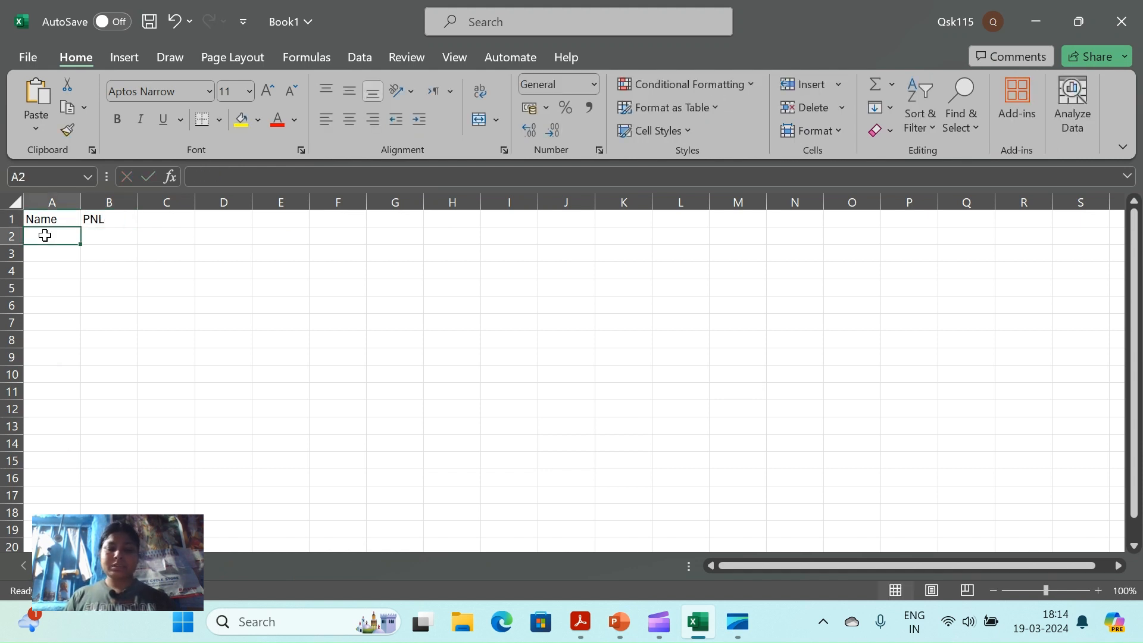
{"action": "type", "text": "HR"}
{"action": "key", "text": "Return"}
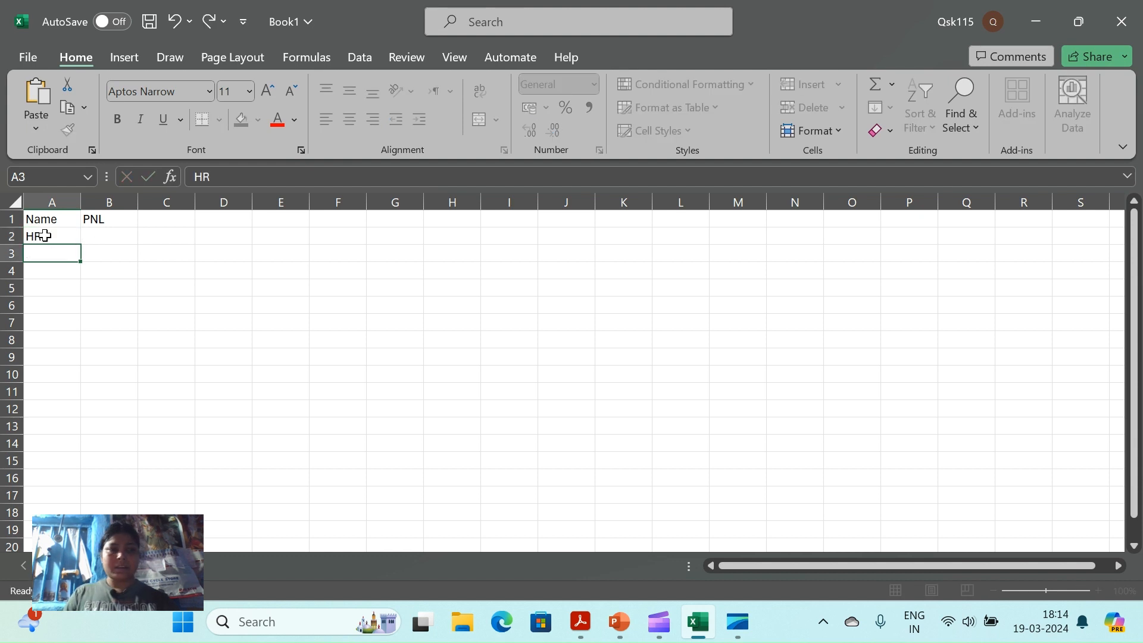
{"action": "type", "text": "IT"}
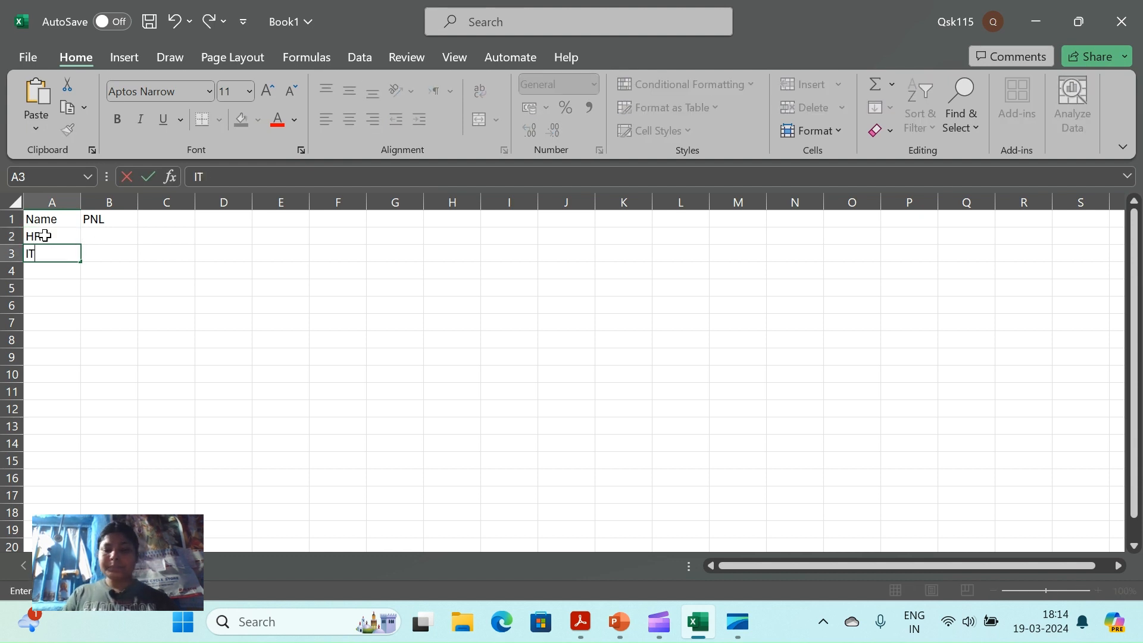
{"action": "key", "text": "Return"}
{"action": "type", "text": "Sales"}
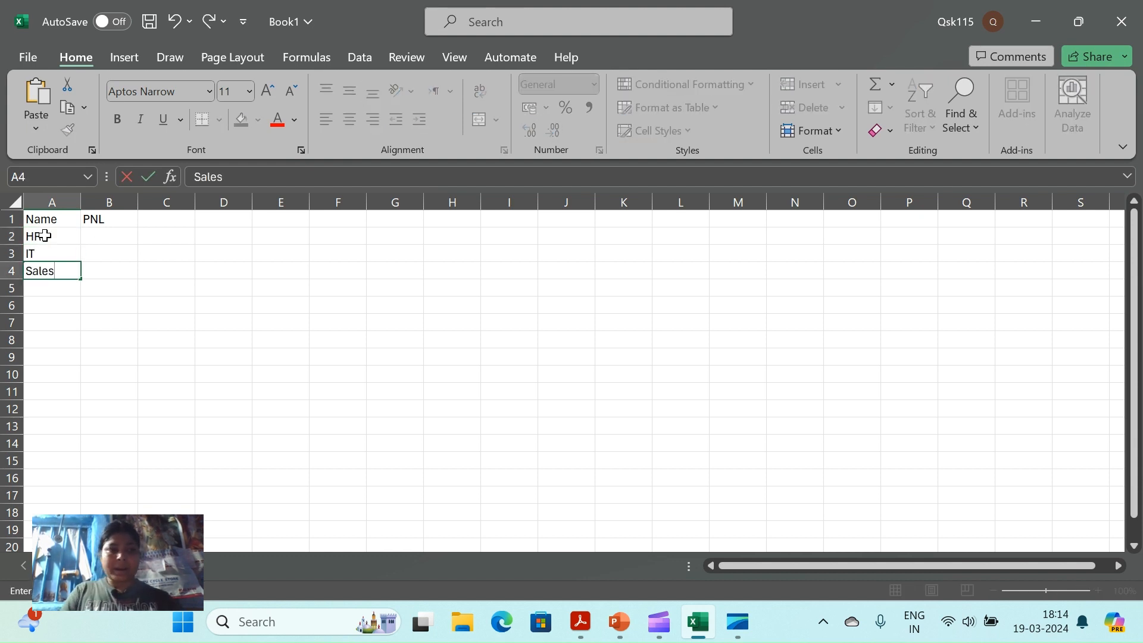
Enter the PNL values 20 for HR, -30 for IT and 50 for Sales in B2 to B4.
{"action": "left_click", "coordinate": [97, 237]}
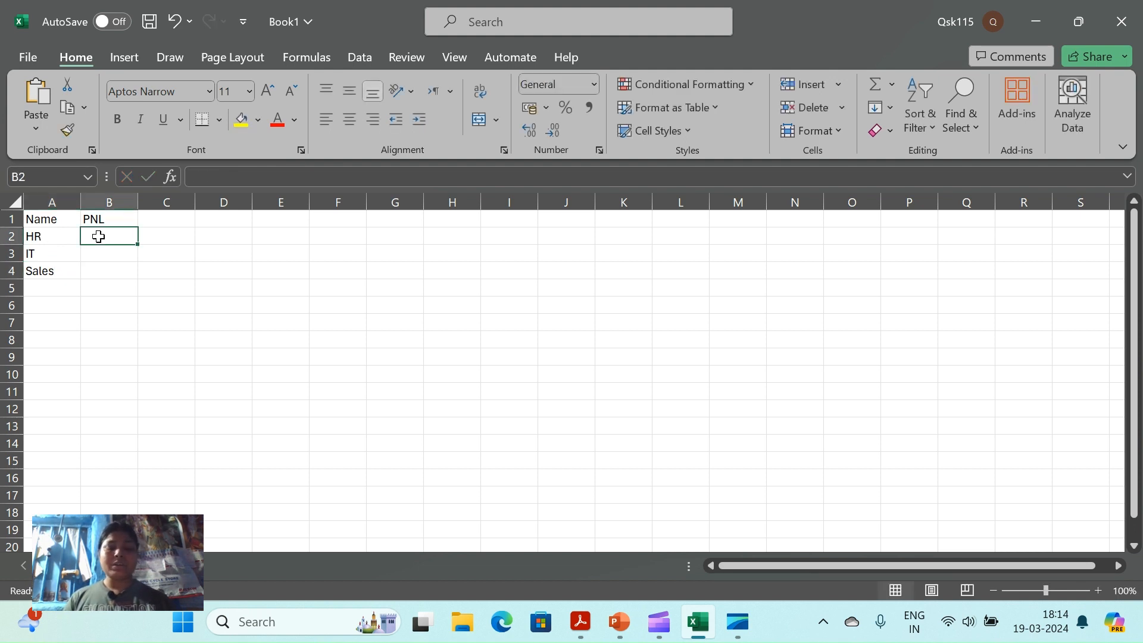
{"action": "type", "text": "20"}
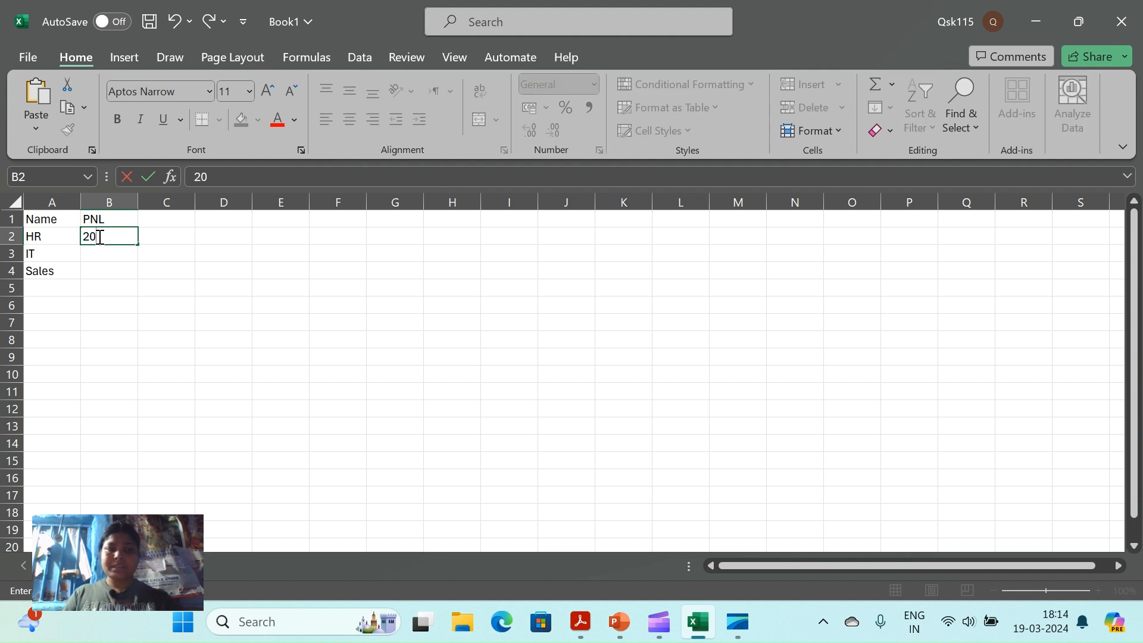
{"action": "key", "text": "Return"}
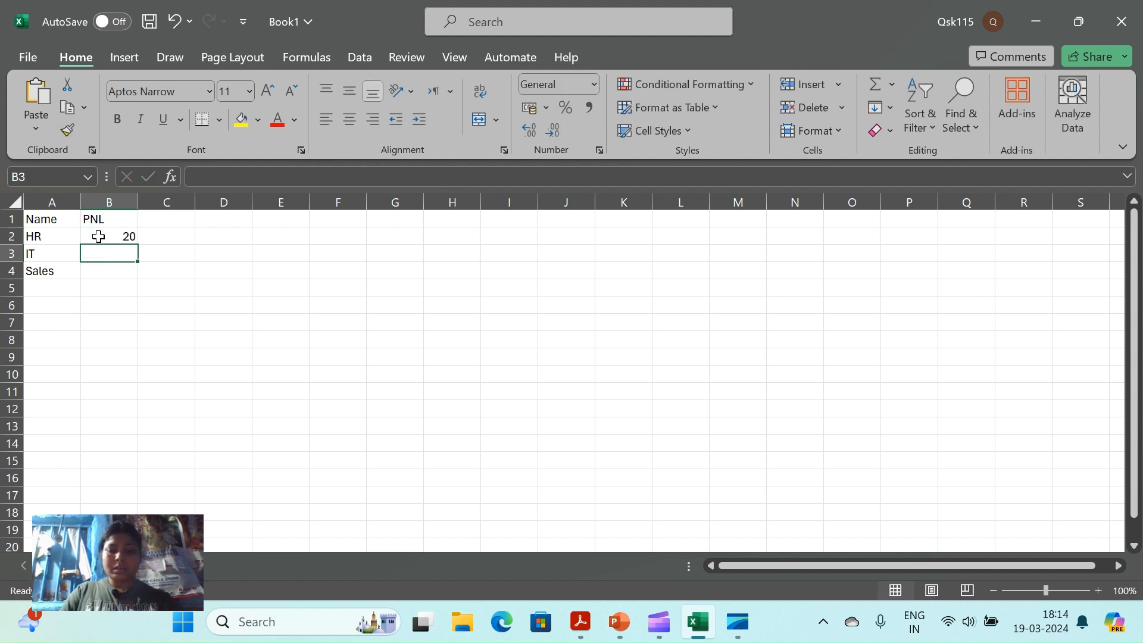
{"action": "type", "text": "-30"}
{"action": "key", "text": "Return"}
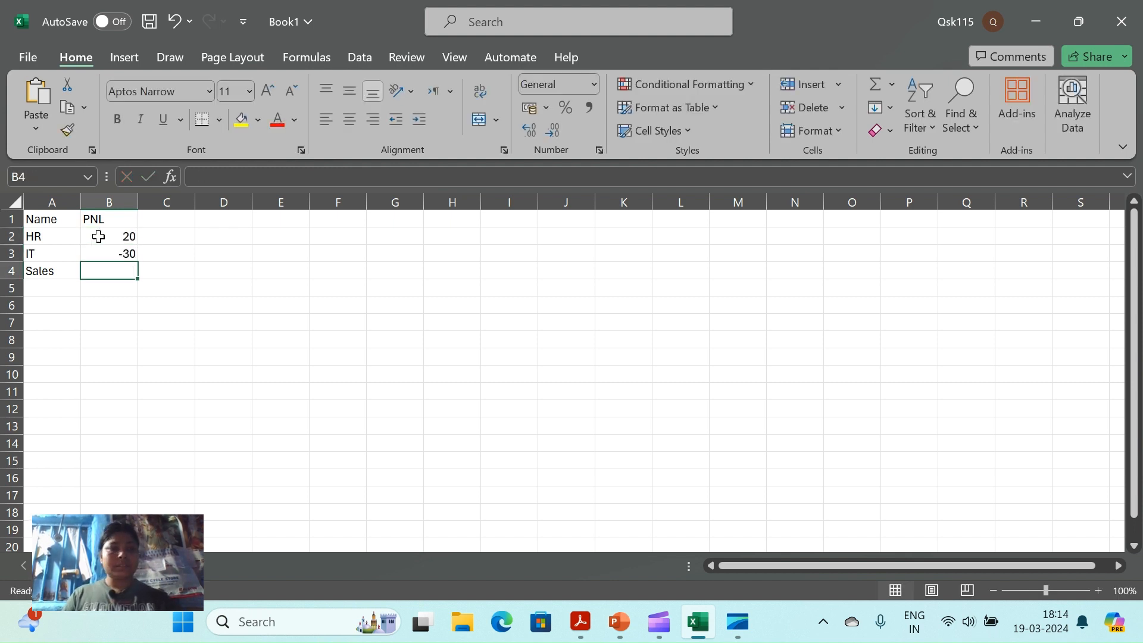
{"action": "type", "text": "50"}
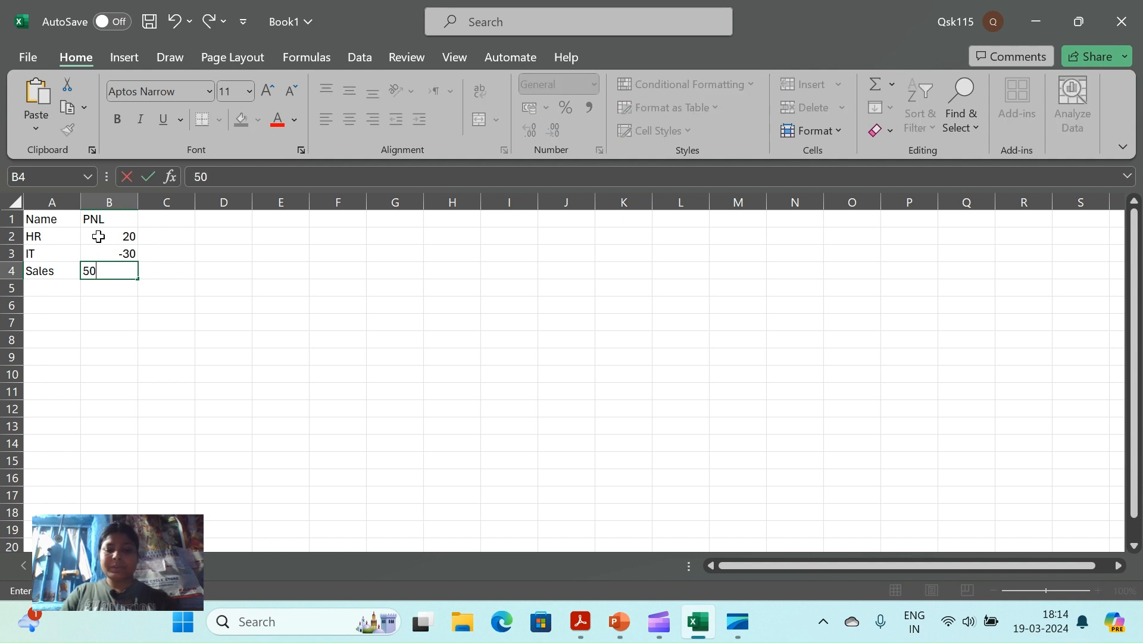
{"action": "left_click", "coordinate": [140, 320]}
Convert the range A1:B4 into a table with headers.
{"action": "left_click", "coordinate": [109, 277]}
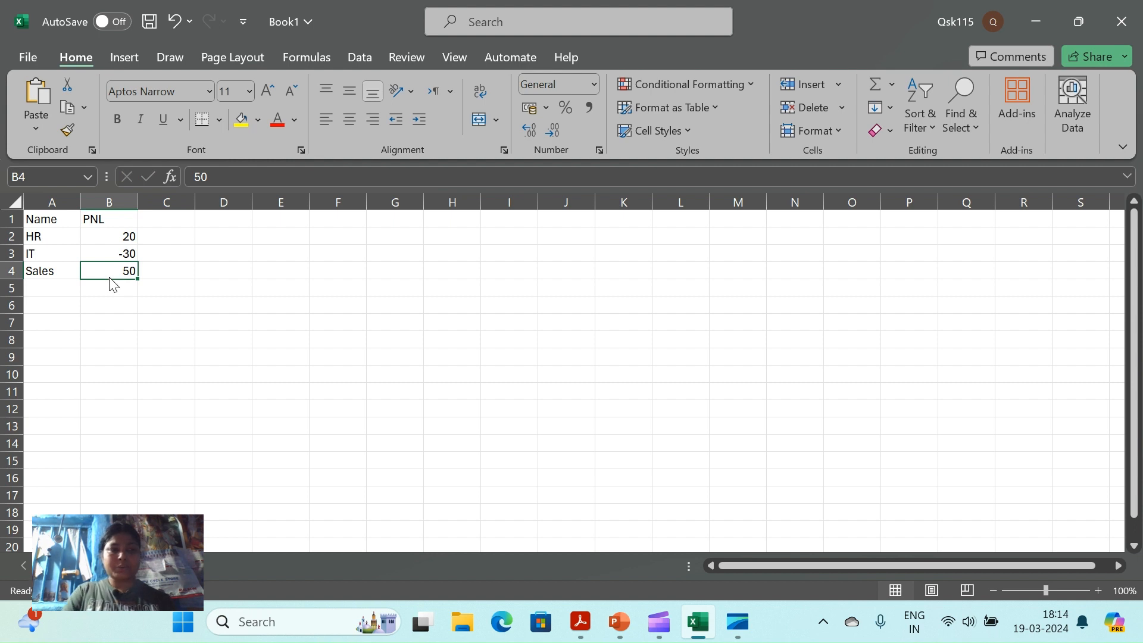
{"action": "key", "text": "ctrl+t"}
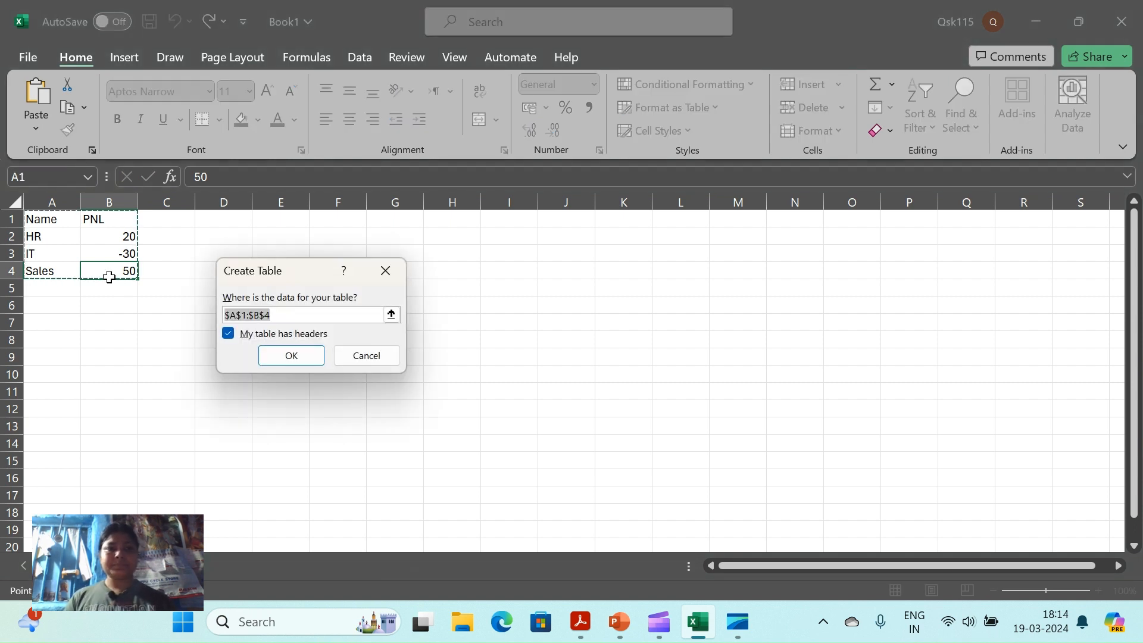
{"action": "left_click", "coordinate": [290, 356]}
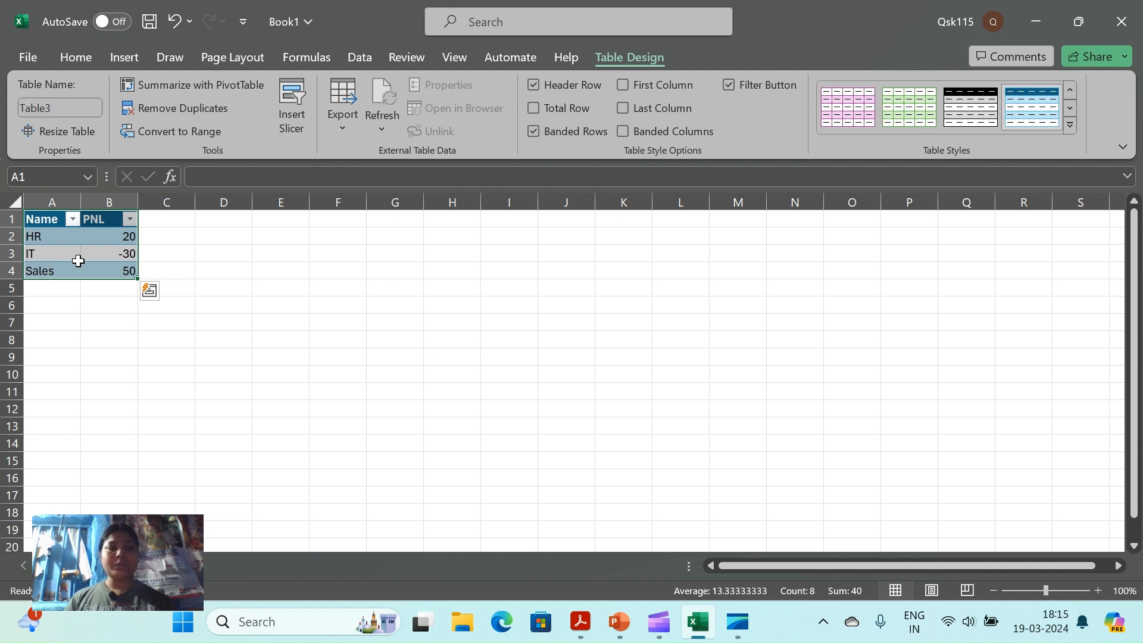
Insert a recommended Clustered Bar chart from the Name and PNL table.
{"action": "left_click", "coordinate": [134, 56]}
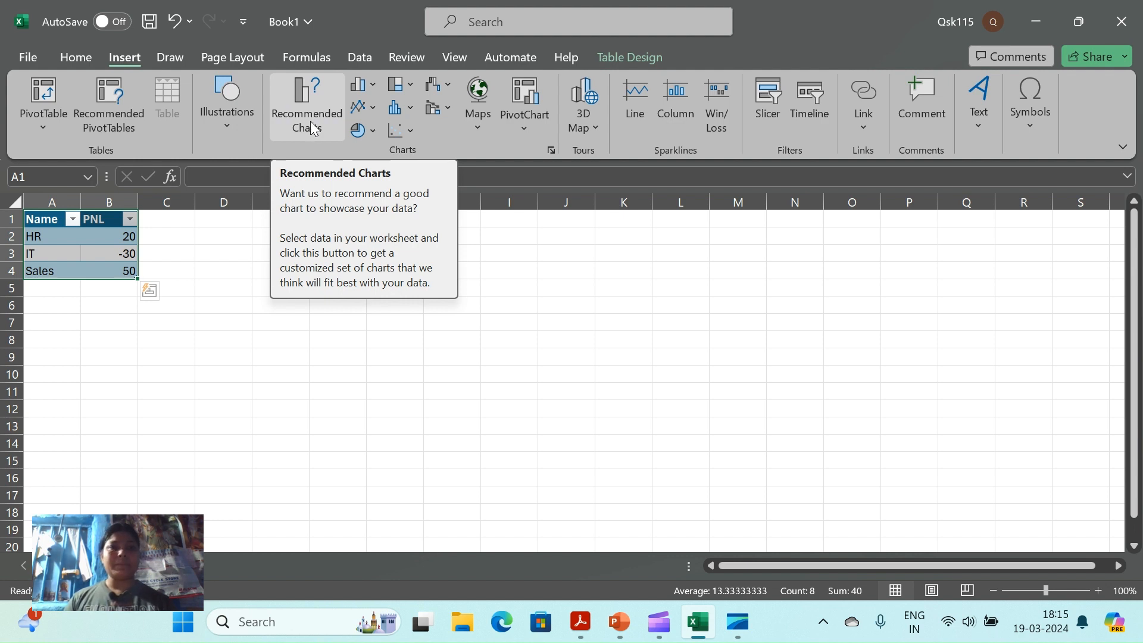
{"action": "left_click", "coordinate": [314, 128]}
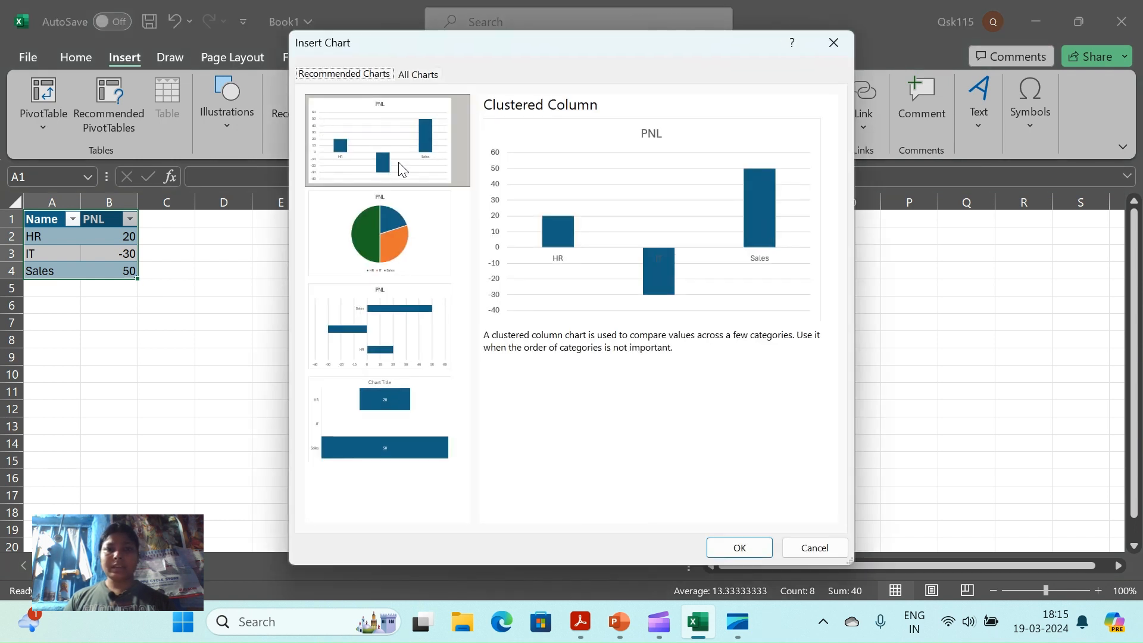
{"action": "left_click", "coordinate": [406, 351]}
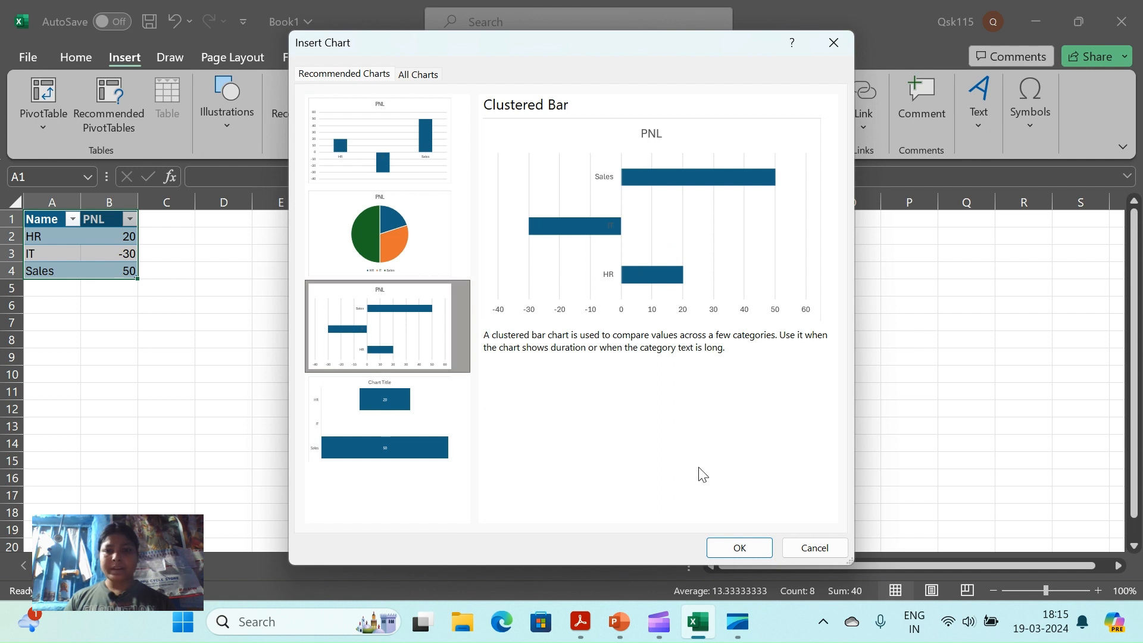
{"action": "left_click", "coordinate": [740, 549]}
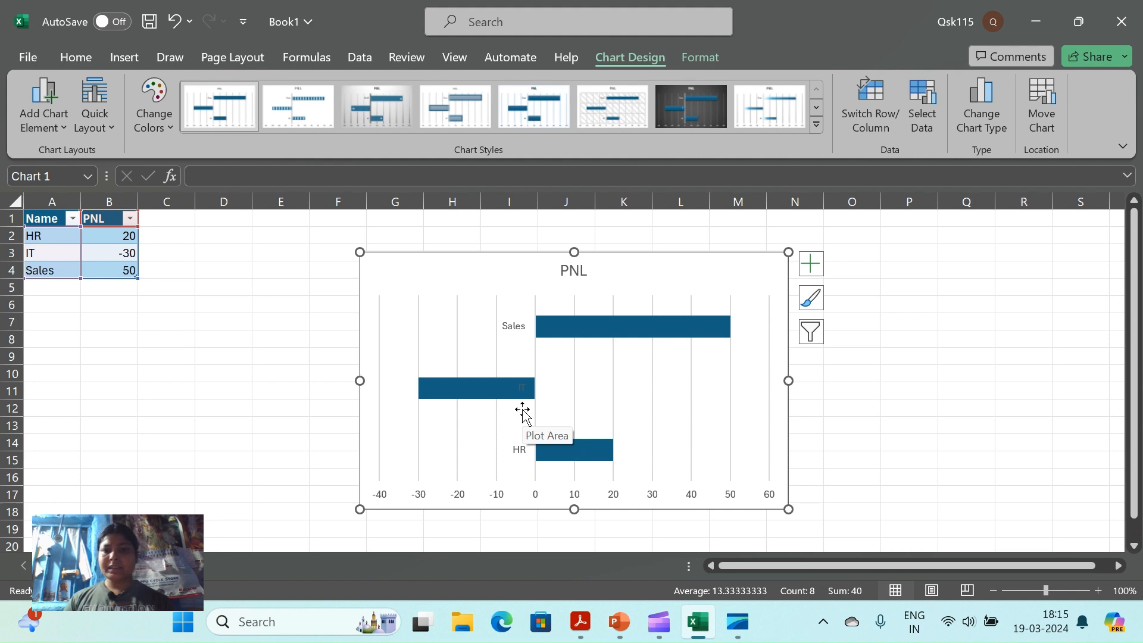
Format the PNL data series of the bar chart with a dark green solid fill.
{"action": "left_click", "coordinate": [564, 451]}
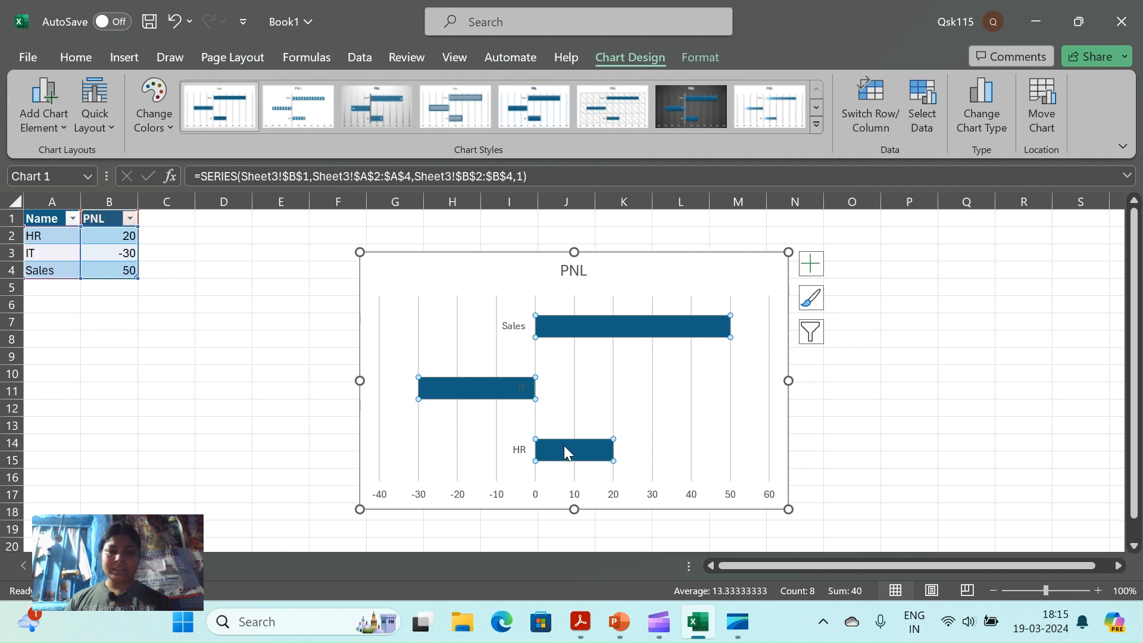
{"action": "right_click", "coordinate": [565, 453]}
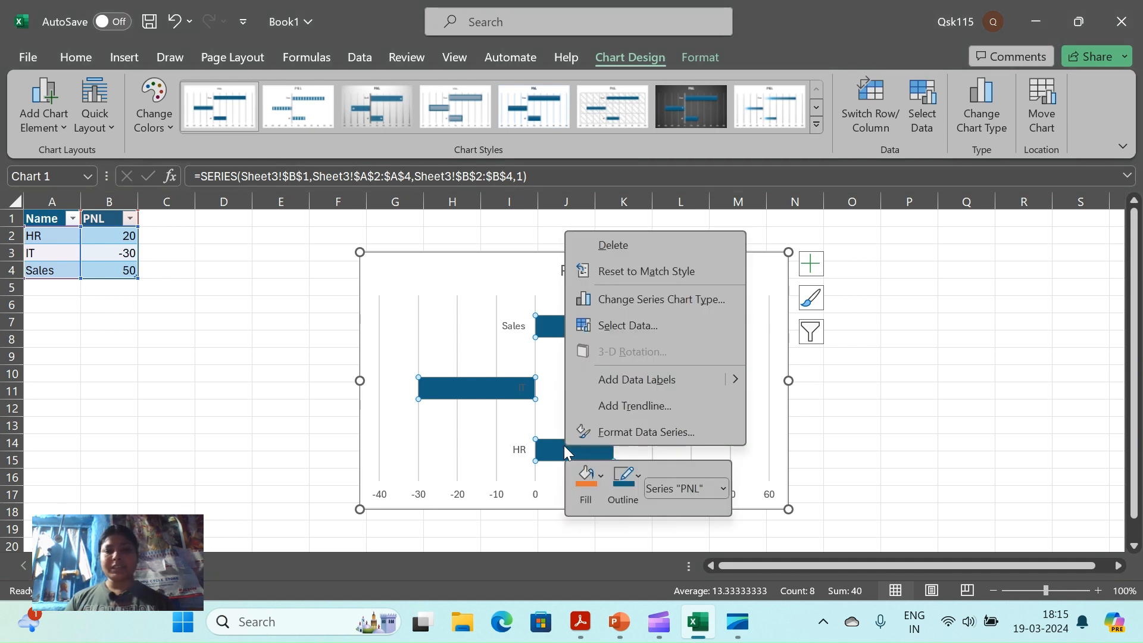
{"action": "left_click", "coordinate": [630, 430]}
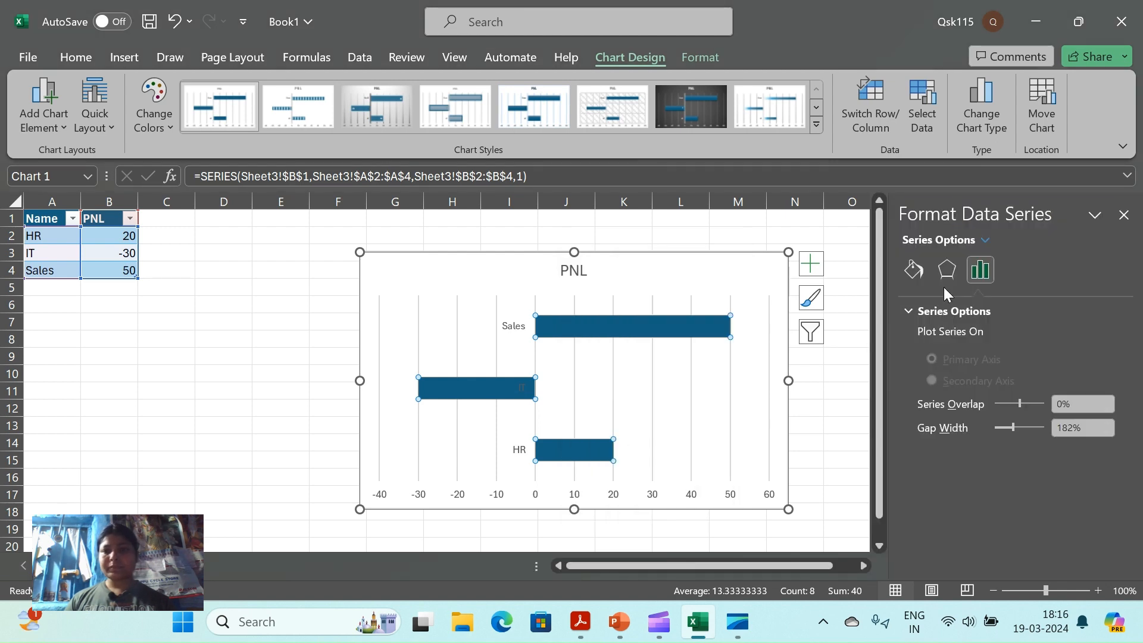
{"action": "left_click", "coordinate": [916, 273]}
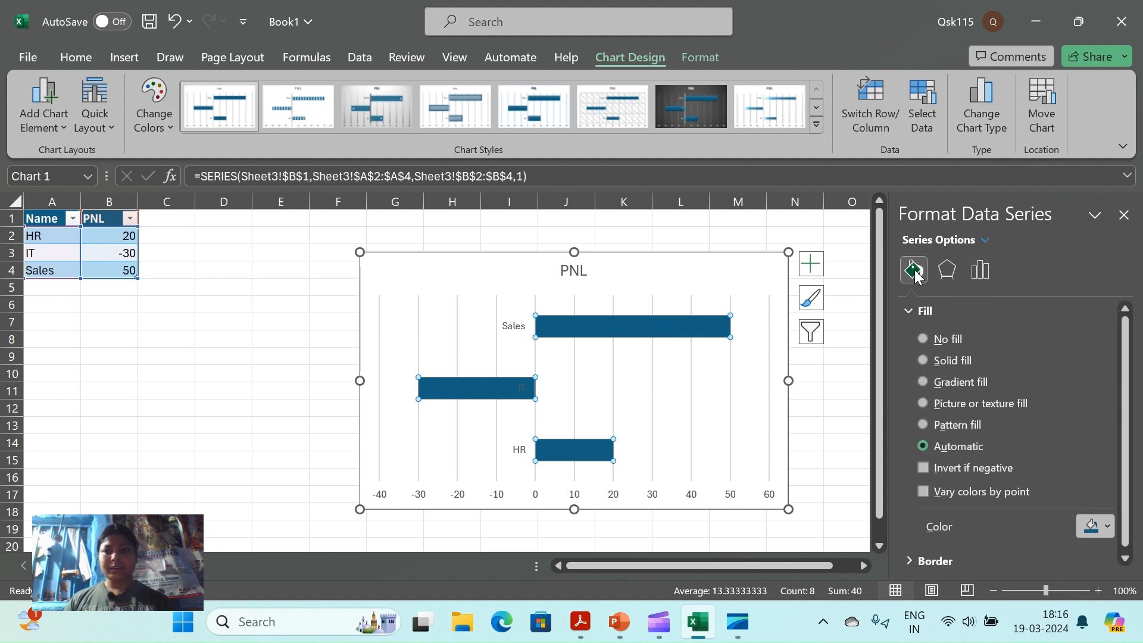
{"action": "left_click", "coordinate": [1109, 526]}
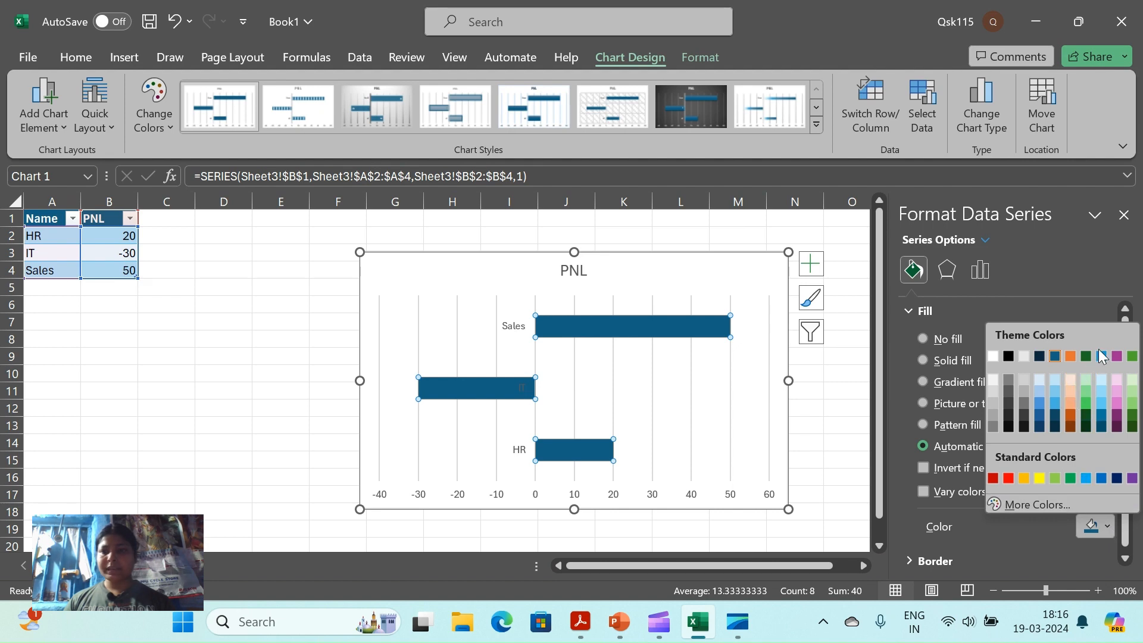
{"action": "left_click", "coordinate": [1134, 417]}
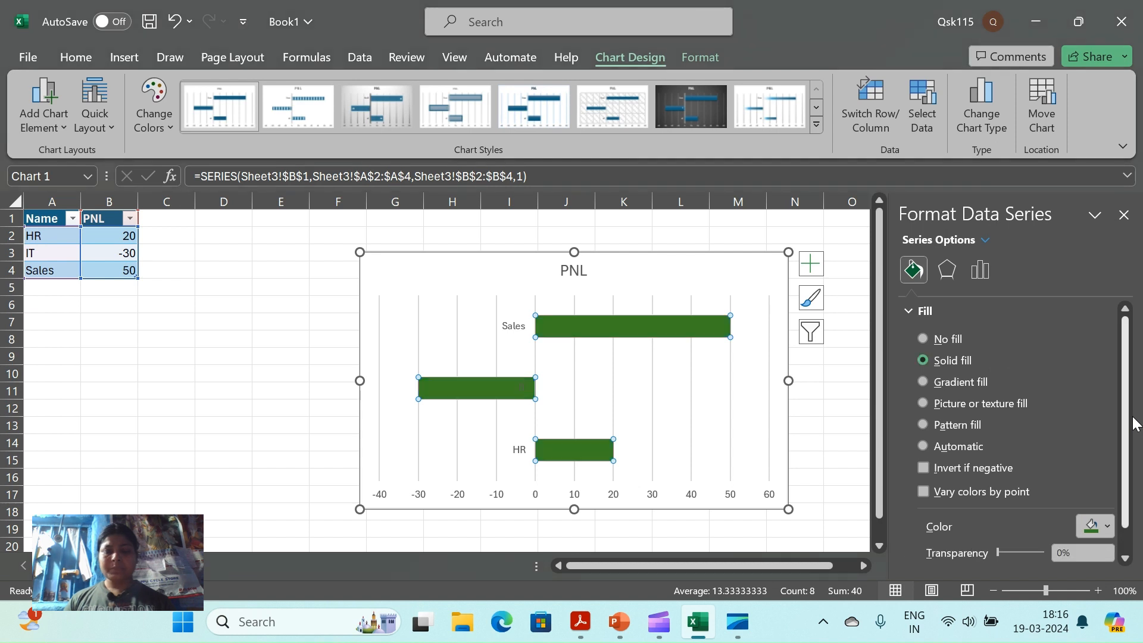
Turn on Invert if negative for the PNL series and set the negative-value fill color to red.
{"action": "left_click", "coordinate": [923, 468]}
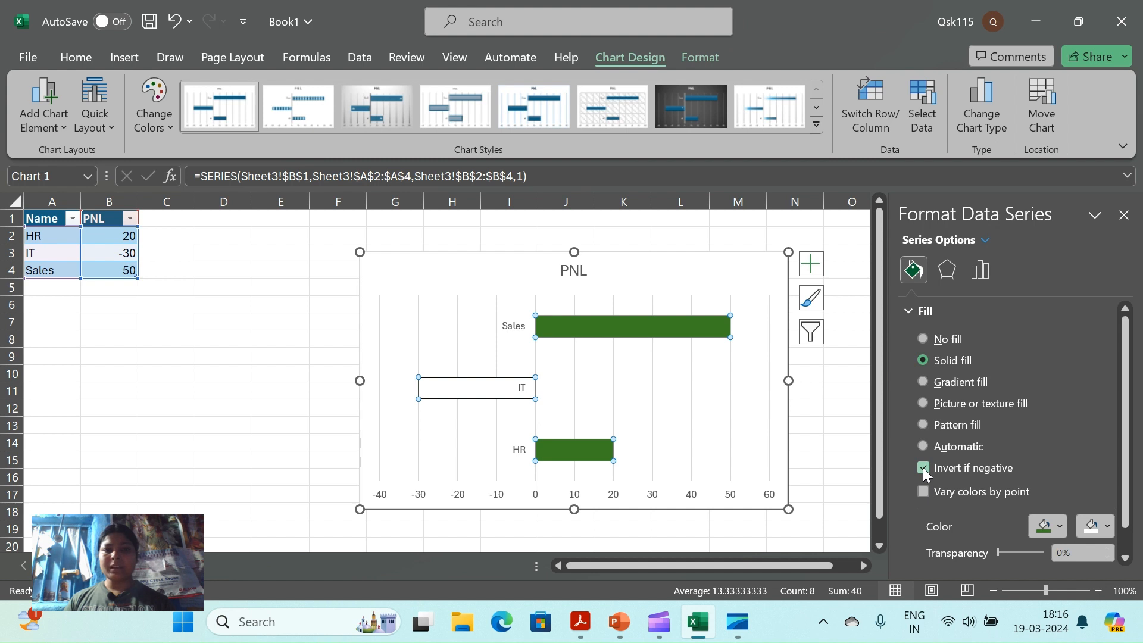
{"action": "left_click", "coordinate": [1108, 530]}
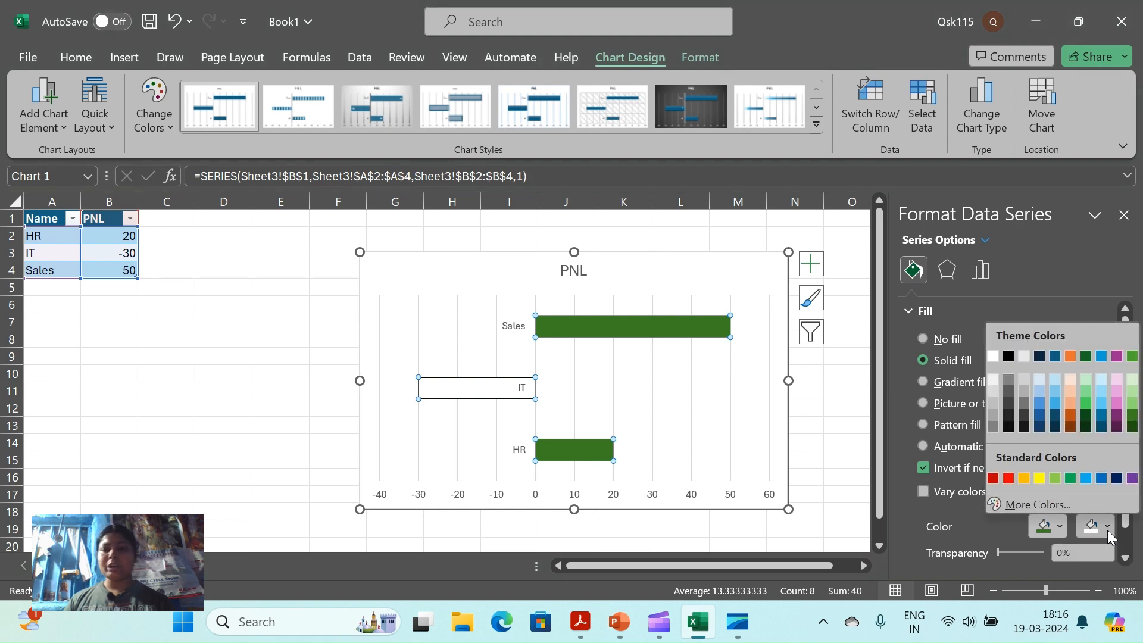
{"action": "left_click", "coordinate": [1008, 477]}
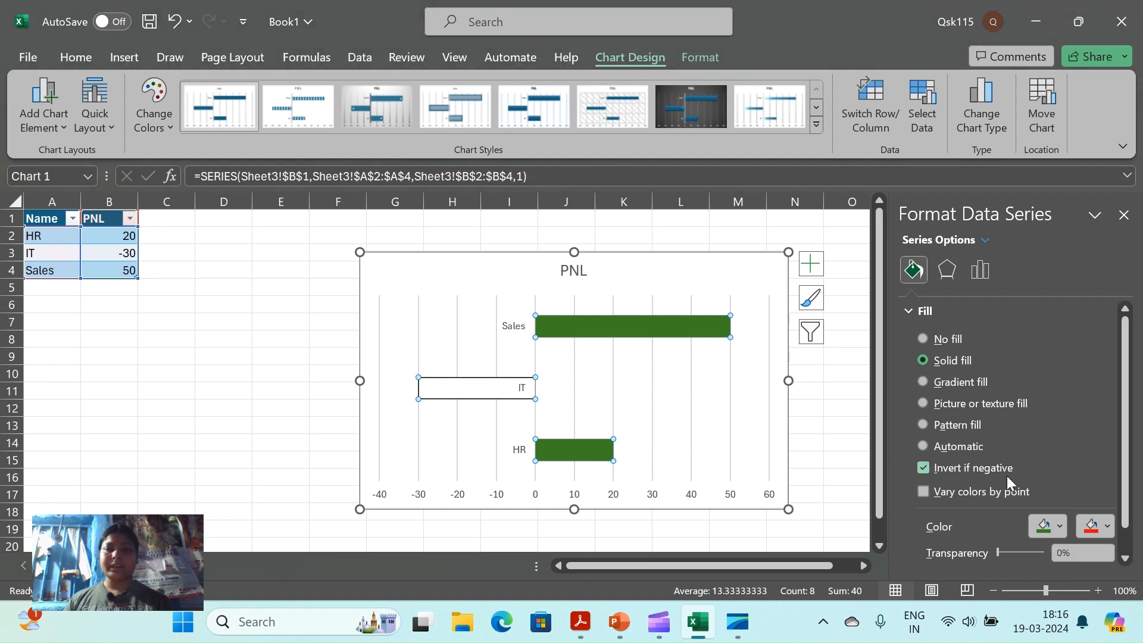
{"action": "left_click", "coordinate": [719, 456]}
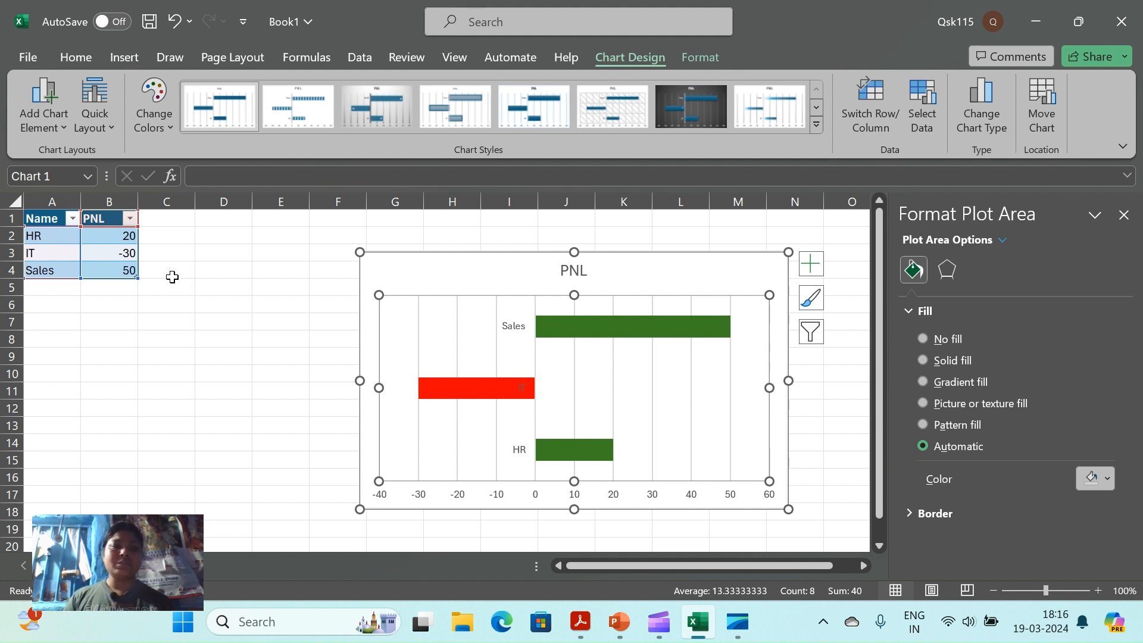
Change IT's PNL value in B3 to 30 to test the chart's bar color.
{"action": "left_click", "coordinate": [127, 252]}
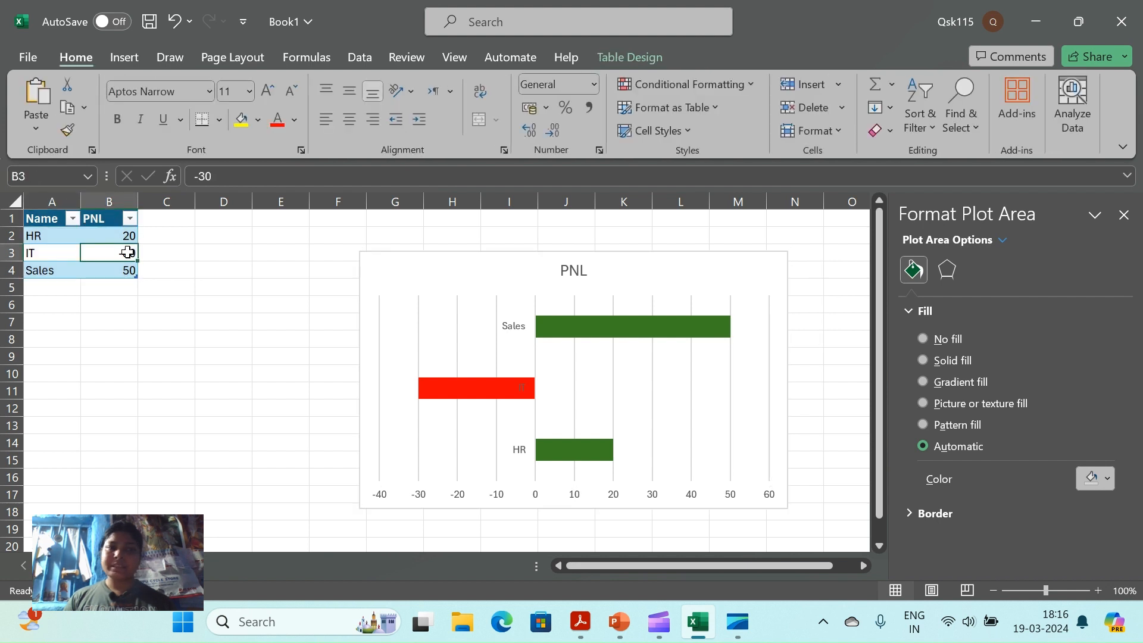
{"action": "type", "text": "3"}
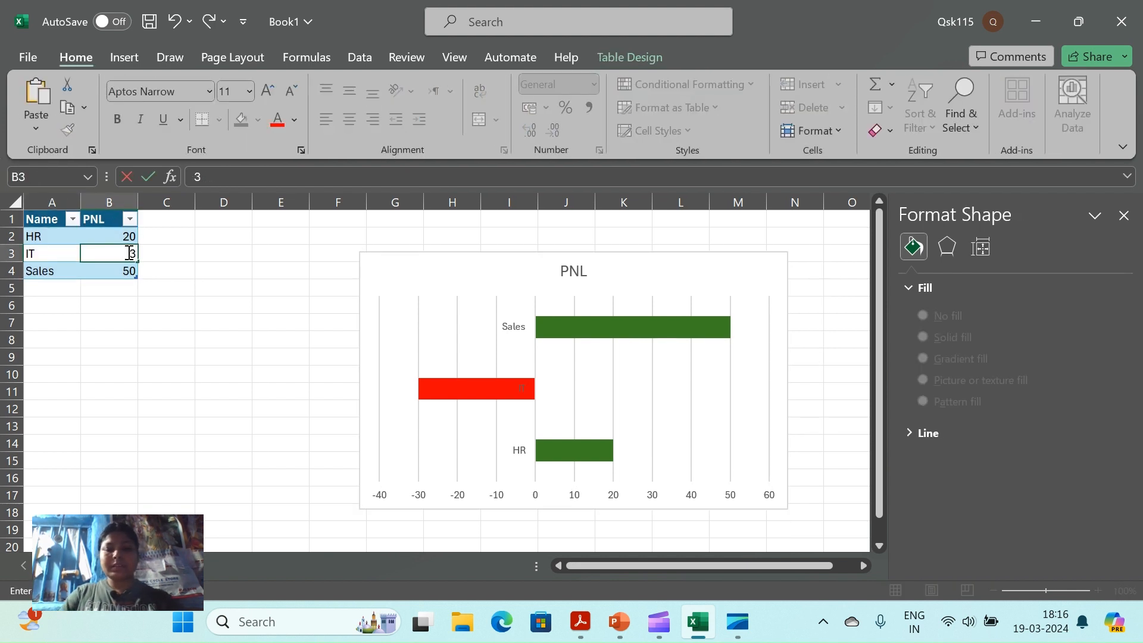
{"action": "type", "text": "0"}
{"action": "key", "text": "Return"}
{"action": "left_click", "coordinate": [231, 398]}
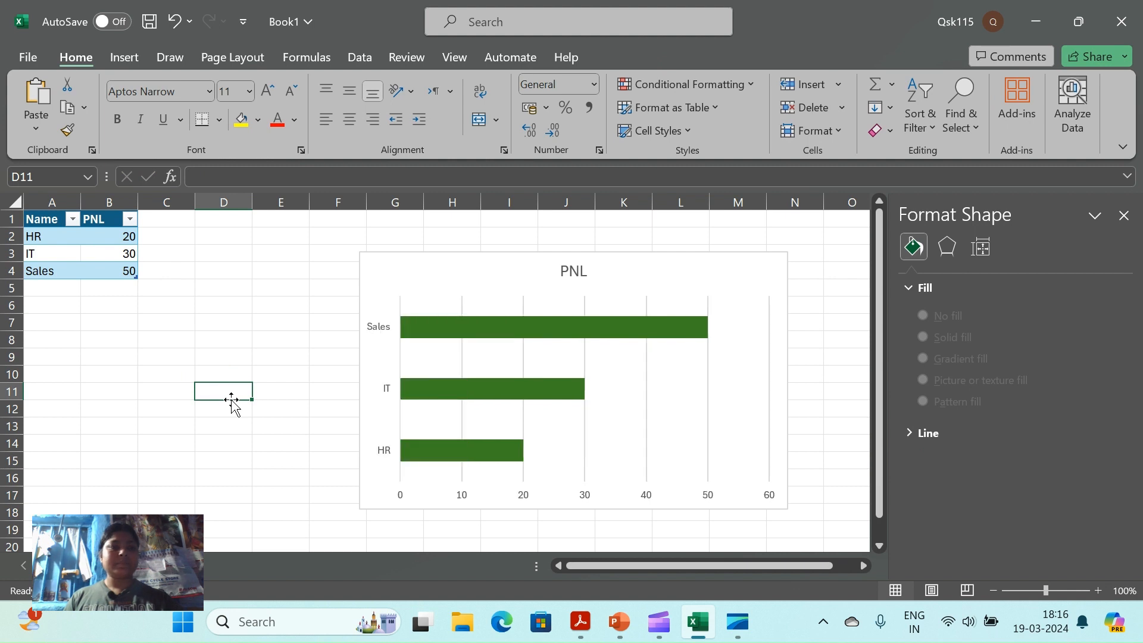
Change HR's PNL value in B2 to -20 to test the inverted color.
{"action": "left_click", "coordinate": [106, 236]}
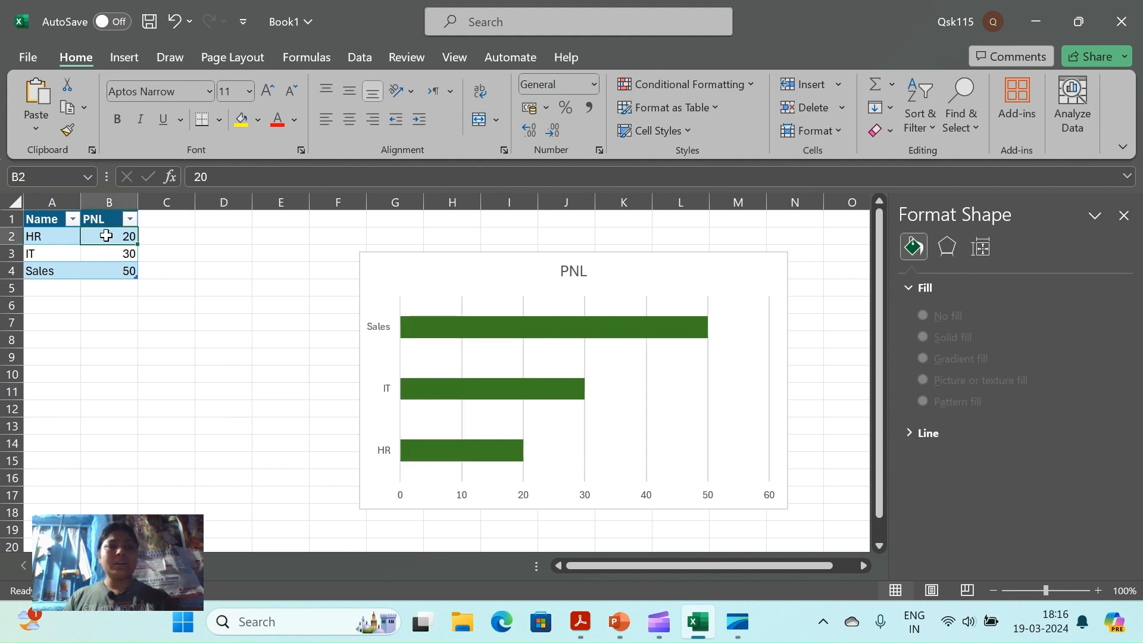
{"action": "type", "text": "-20"}
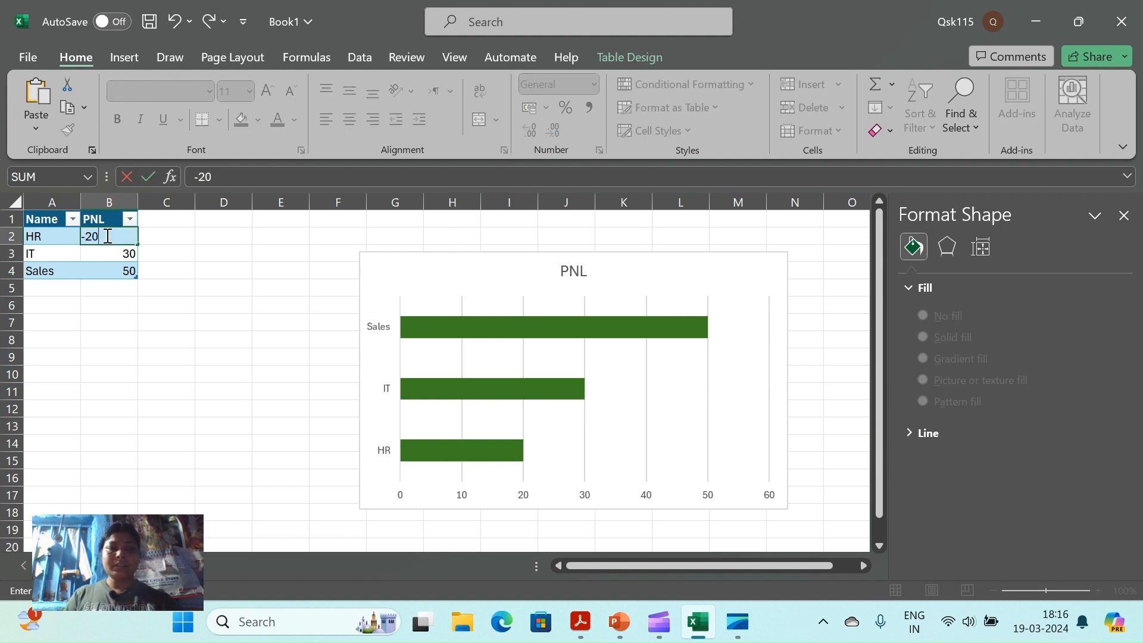
{"action": "left_click", "coordinate": [201, 346]}
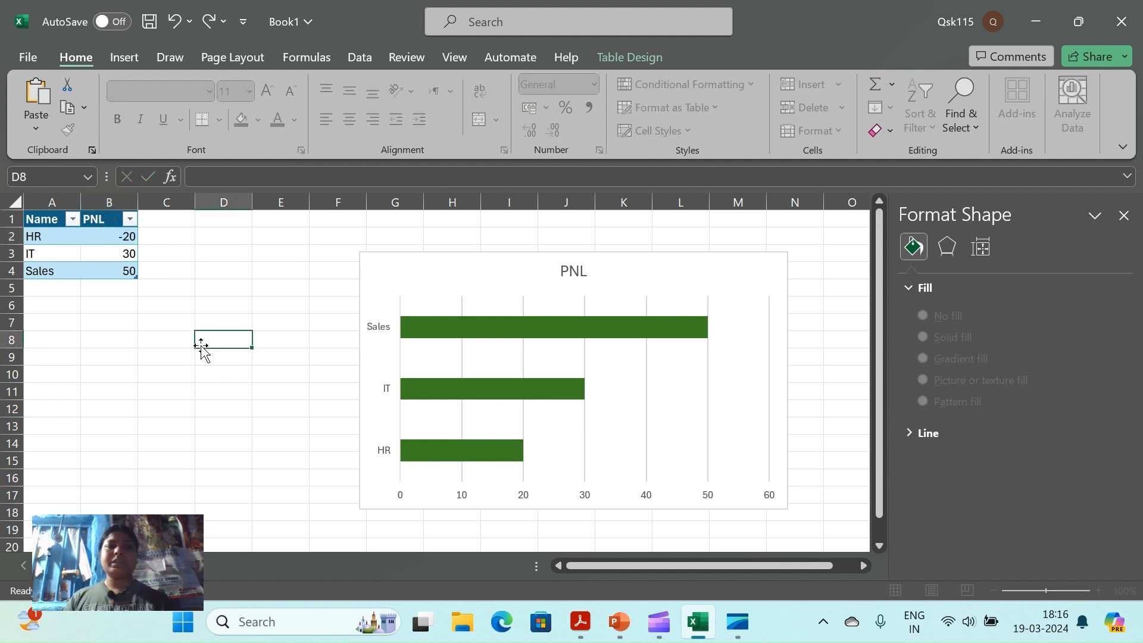